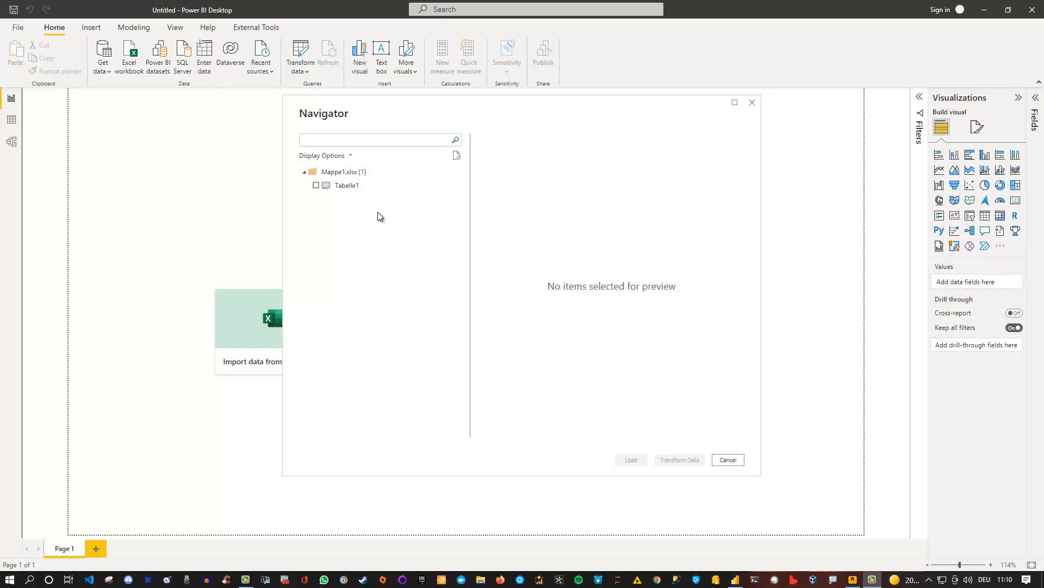
Select Tabelle1 from Mappe1.xlsx, open it for transformation in the Power Query Editor, and refresh its data preview
{"action": "left_click", "coordinate": [355, 190]}
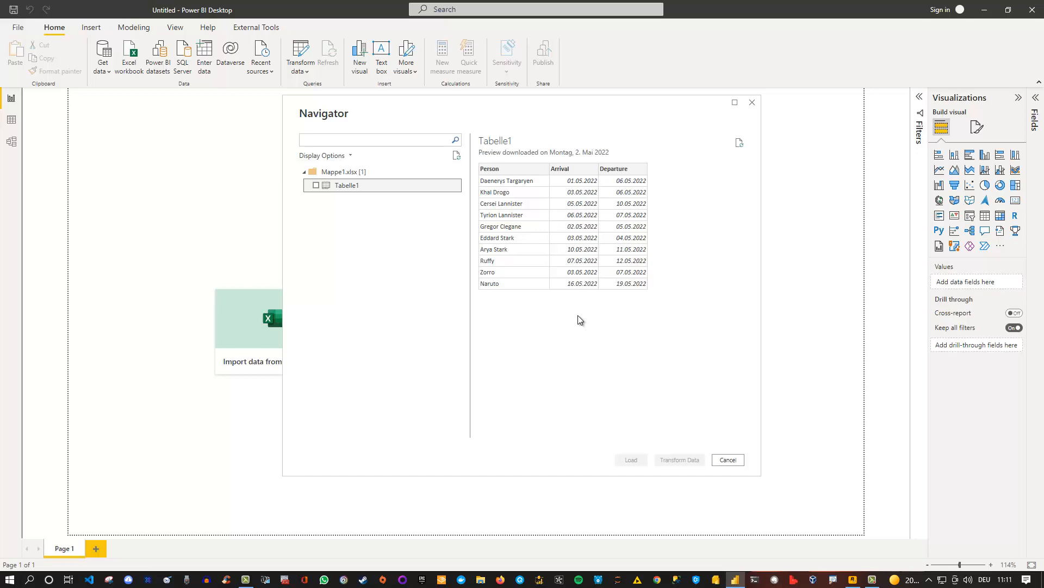
{"action": "left_click", "coordinate": [316, 185]}
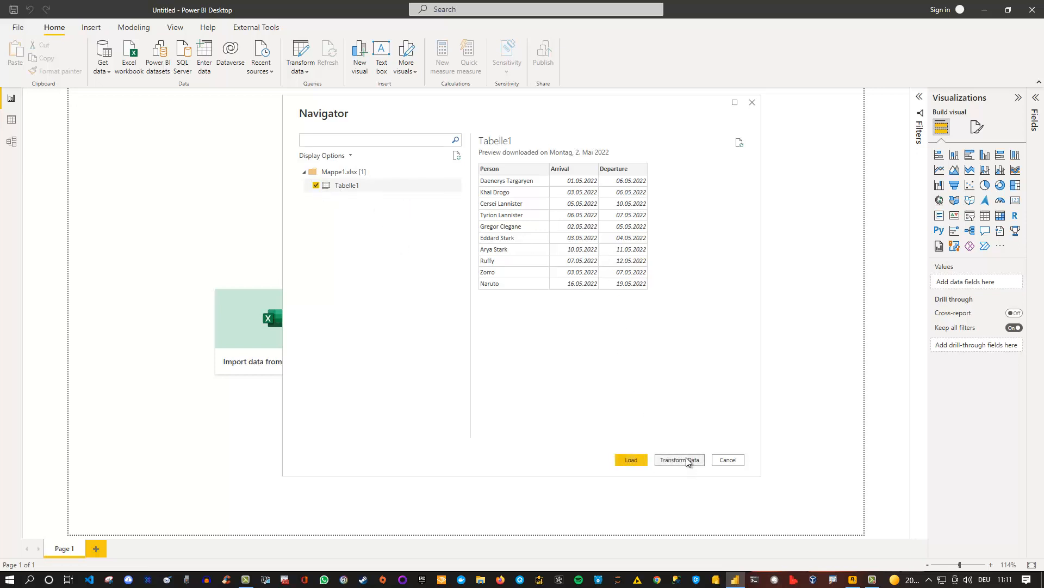
{"action": "left_click", "coordinate": [686, 460]}
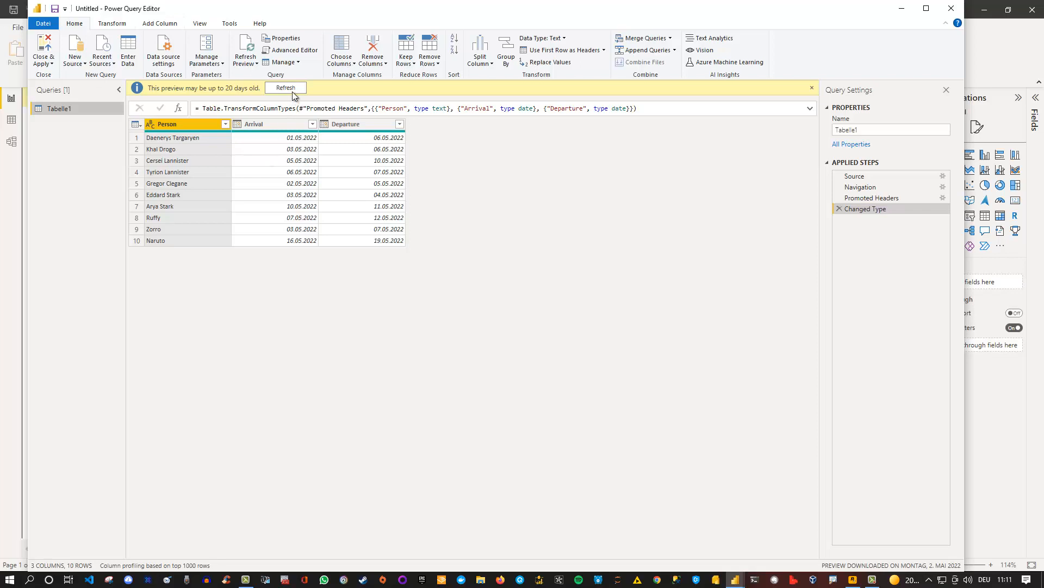
{"action": "left_click", "coordinate": [291, 90]}
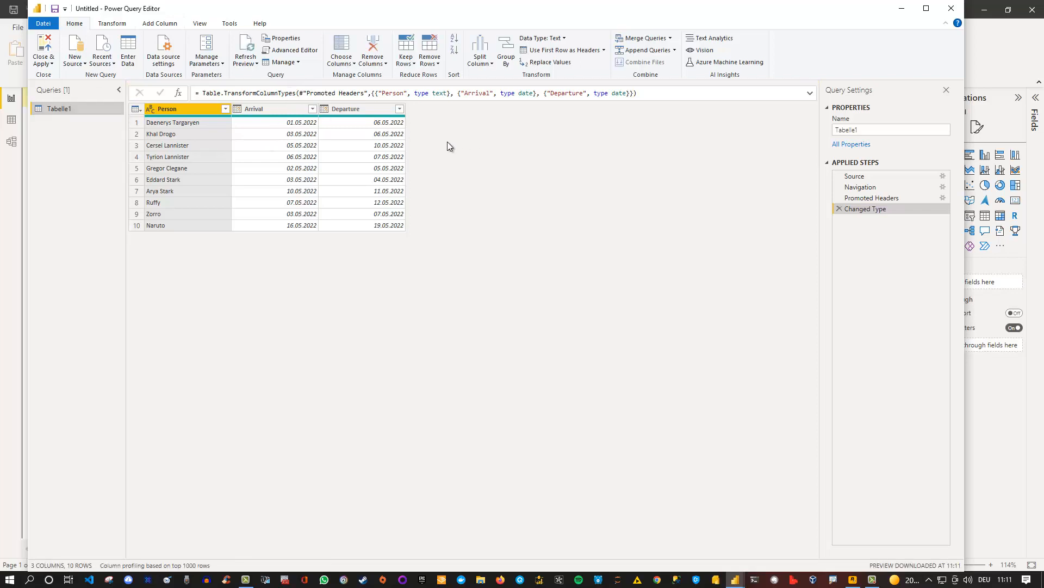
Check the Arrival column and set the Departure column's data type to Date
{"action": "mouse_move", "coordinate": [254, 113]}
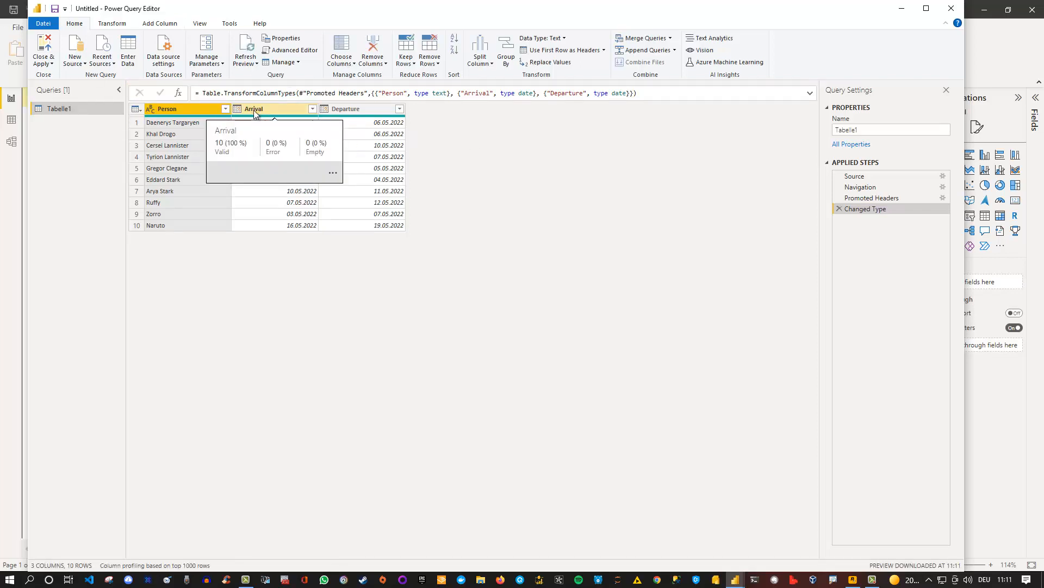
{"action": "left_click", "coordinate": [325, 108]}
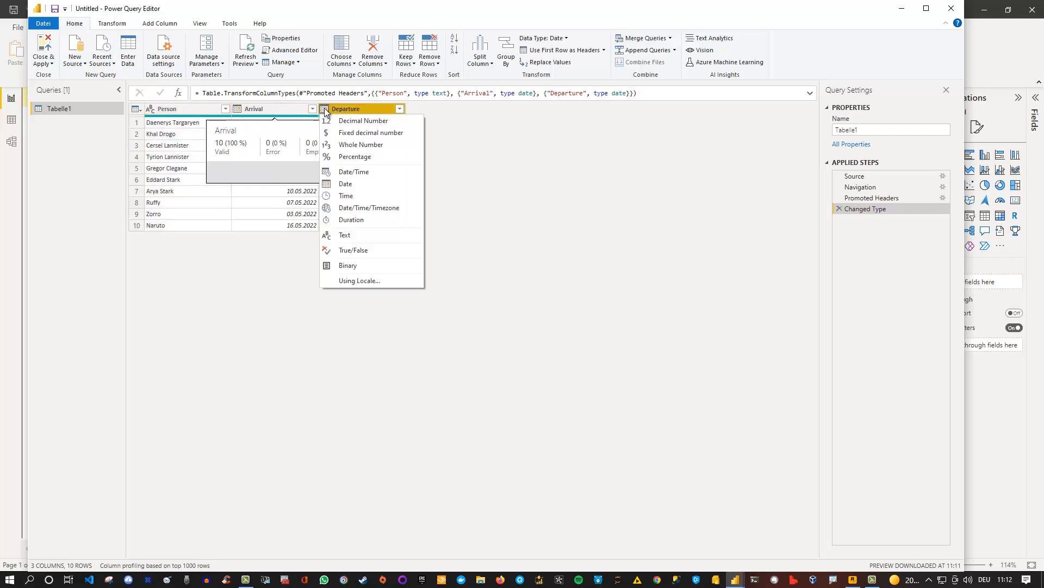
{"action": "left_click", "coordinate": [348, 184]}
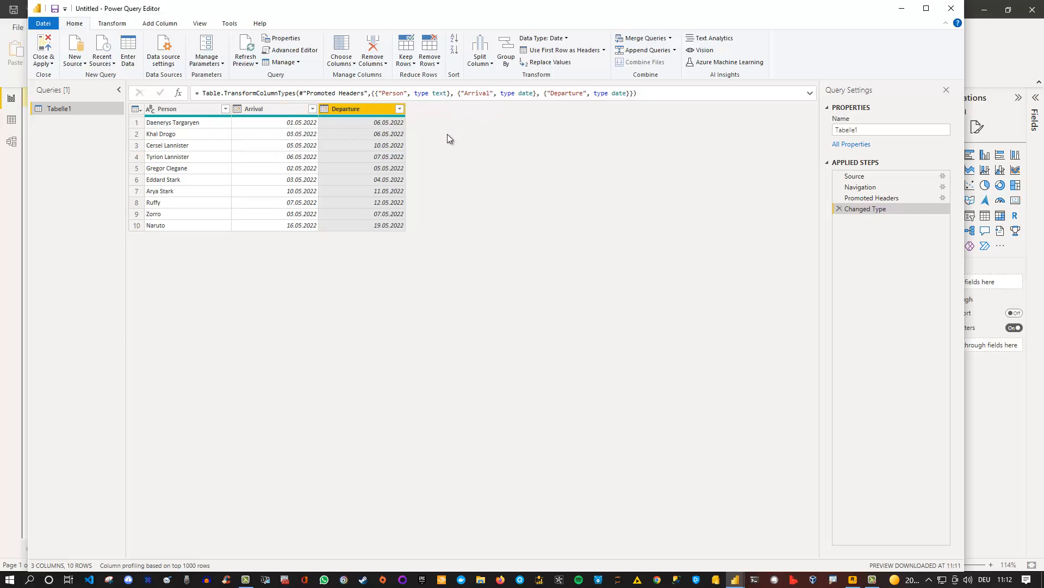
Start a custom column whose formula begins with List.Dates([Arrival]
{"action": "left_click", "coordinate": [161, 27]}
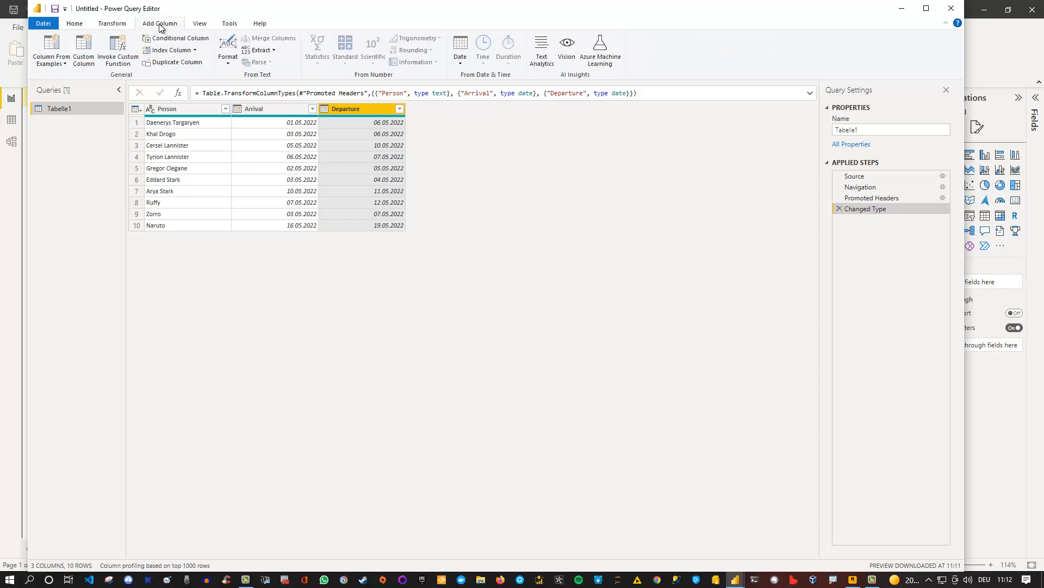
{"action": "left_click", "coordinate": [89, 60]}
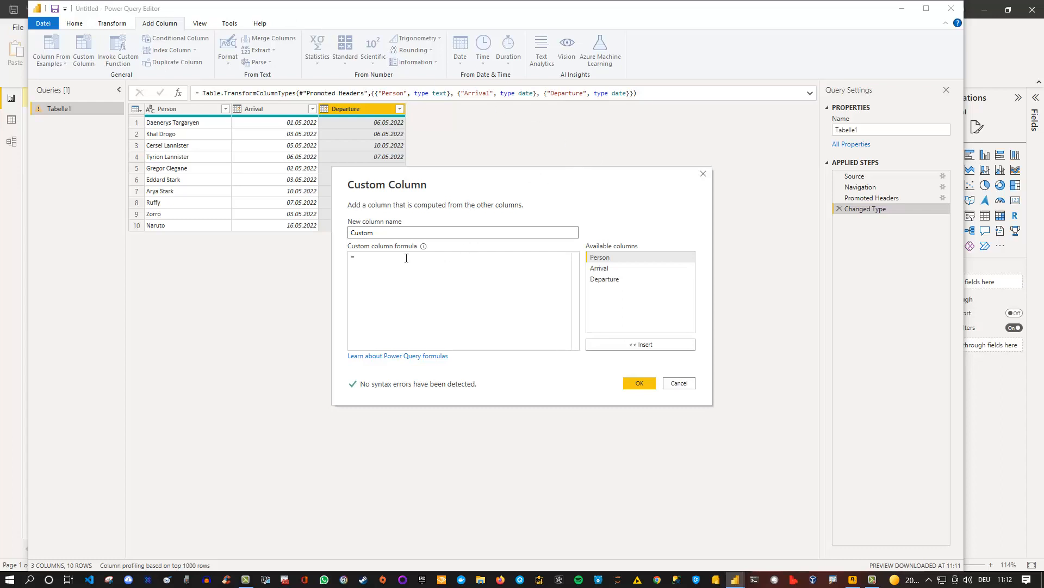
{"action": "left_click", "coordinate": [376, 261]}
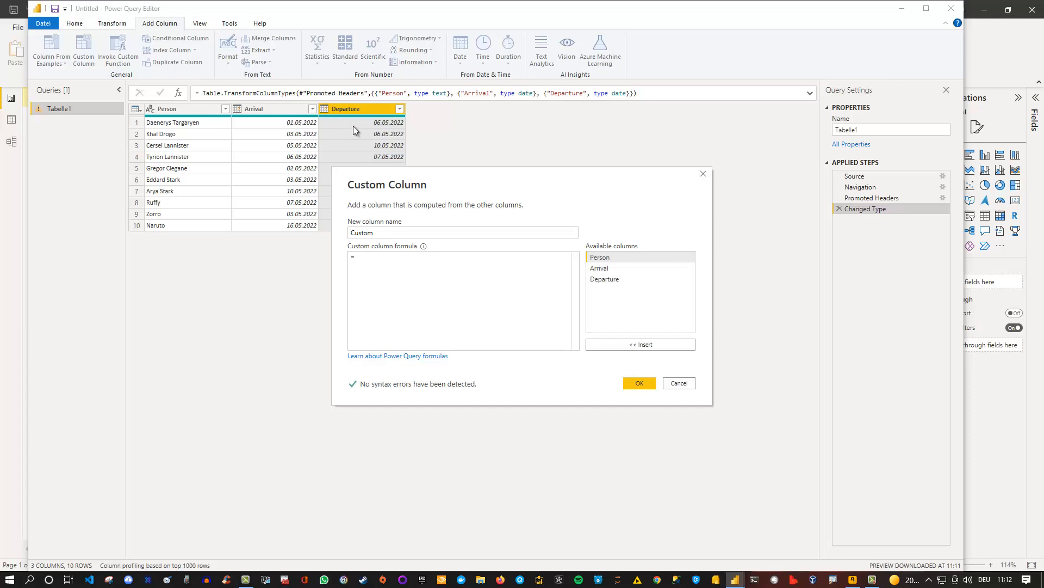
{"action": "type", "text": "List.Dates"}
{"action": "type", "text": "("}
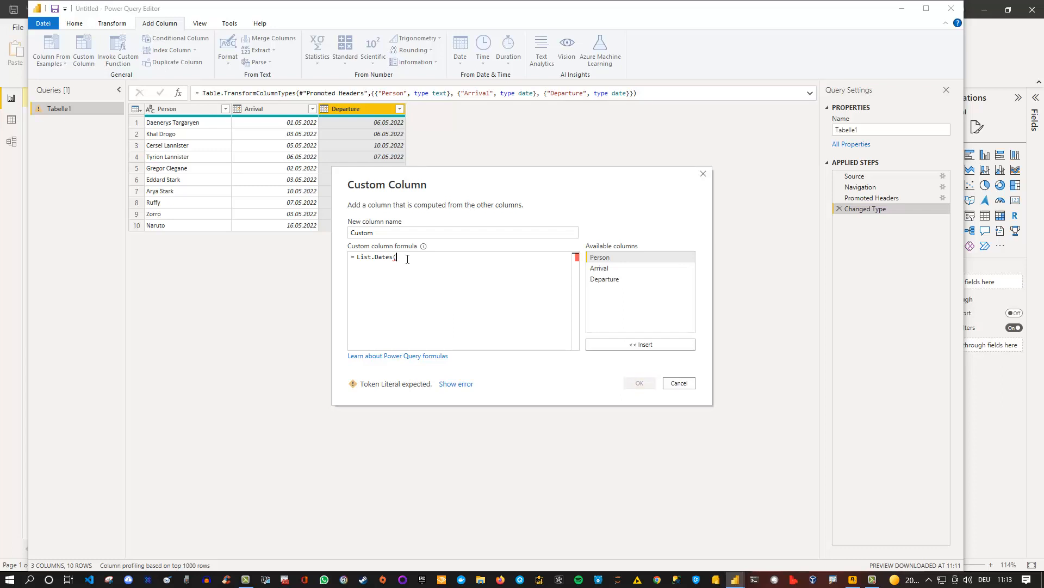
{"action": "double_click", "coordinate": [603, 268]}
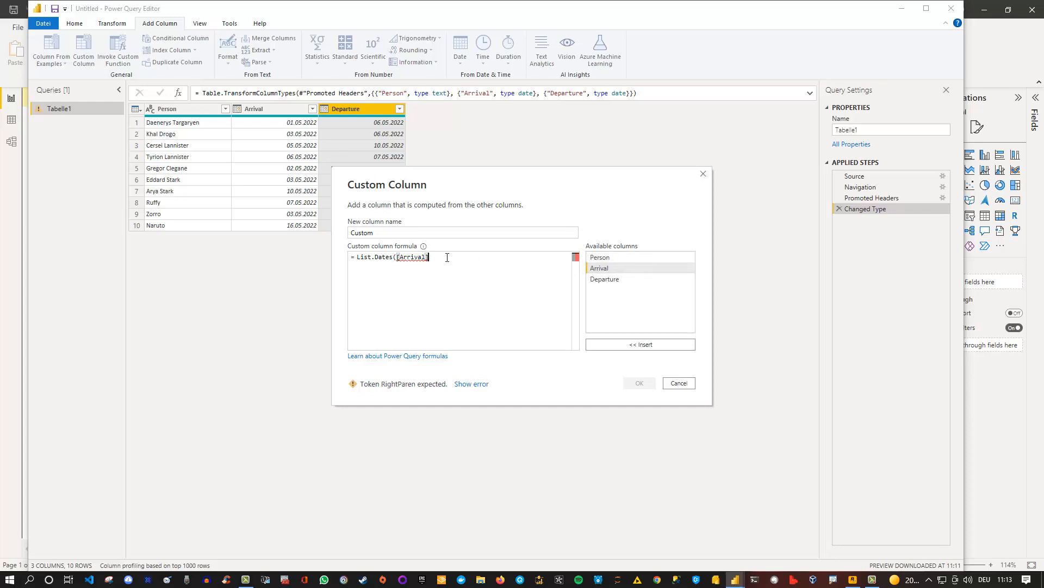
Complete the formula as List.Dates([Arrival],6,#duration(1,0,0,0)) and add the custom column
{"action": "type", "text": ","}
{"action": "type", "text": ","}
{"action": "left_click_drag", "start_coordinate": [432, 257], "coordinate": [436, 258]}
{"action": "left_click", "coordinate": [441, 258]}
{"action": "type", "text": "#"}
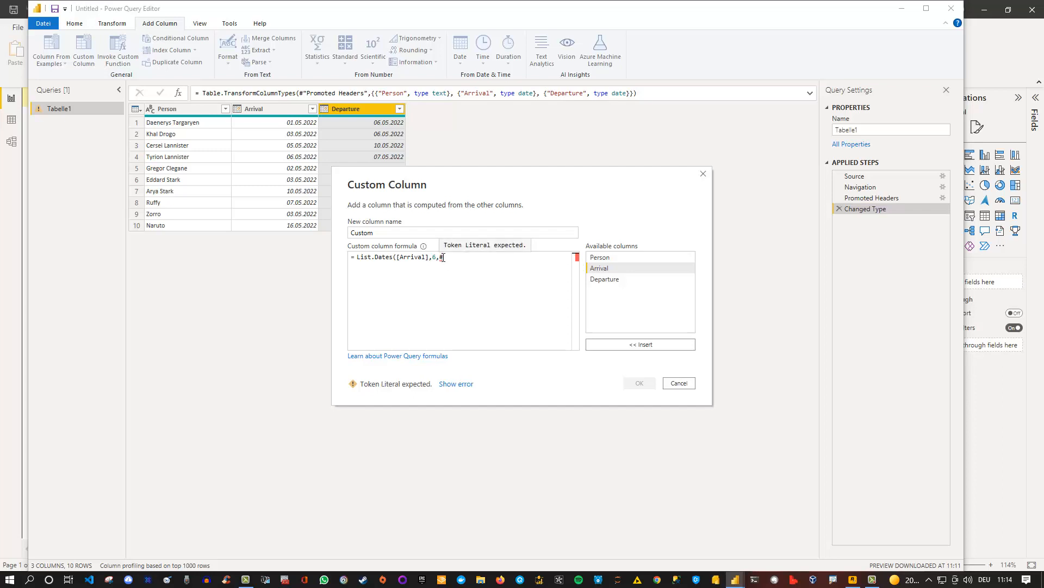
{"action": "type", "text": "duration("}
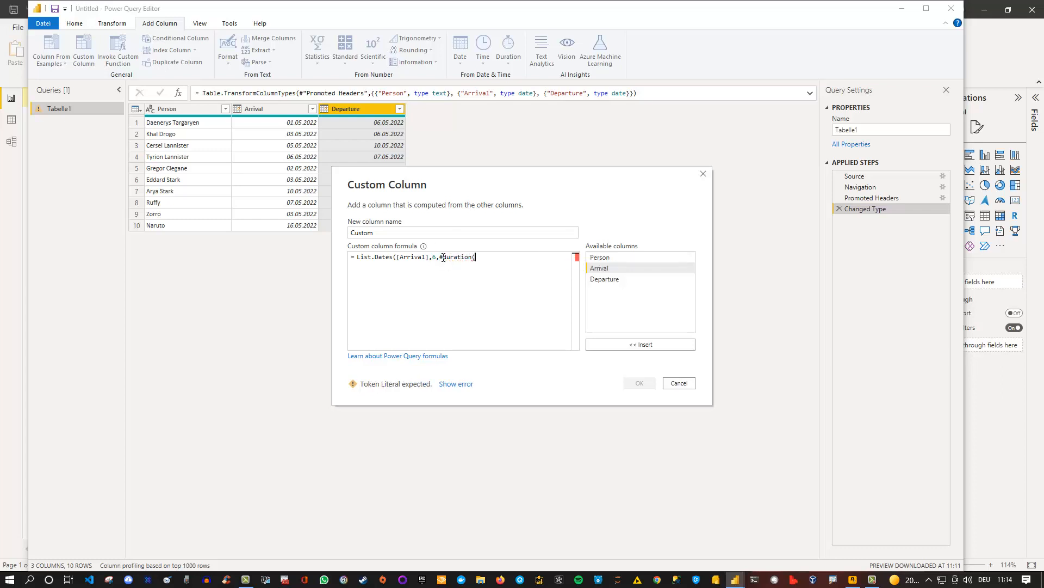
{"action": "type", "text": "1,0,0,0)"}
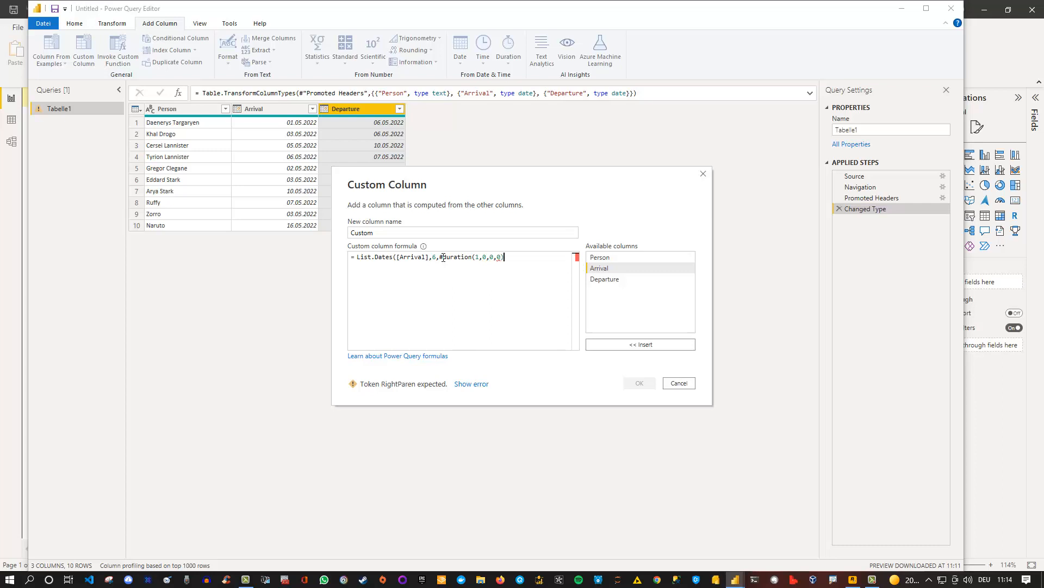
{"action": "type", "text": ")"}
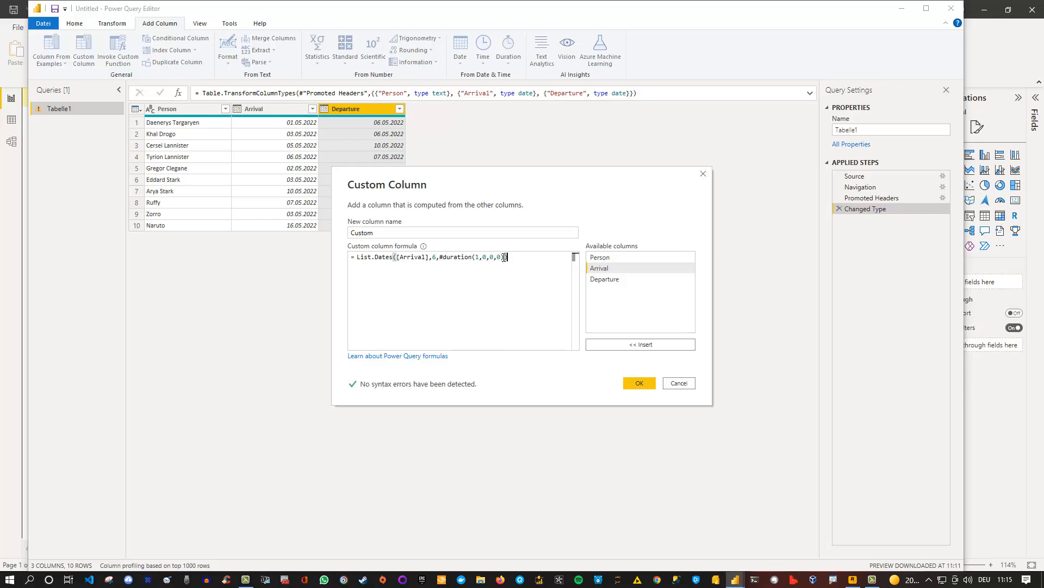
{"action": "left_click", "coordinate": [640, 383]}
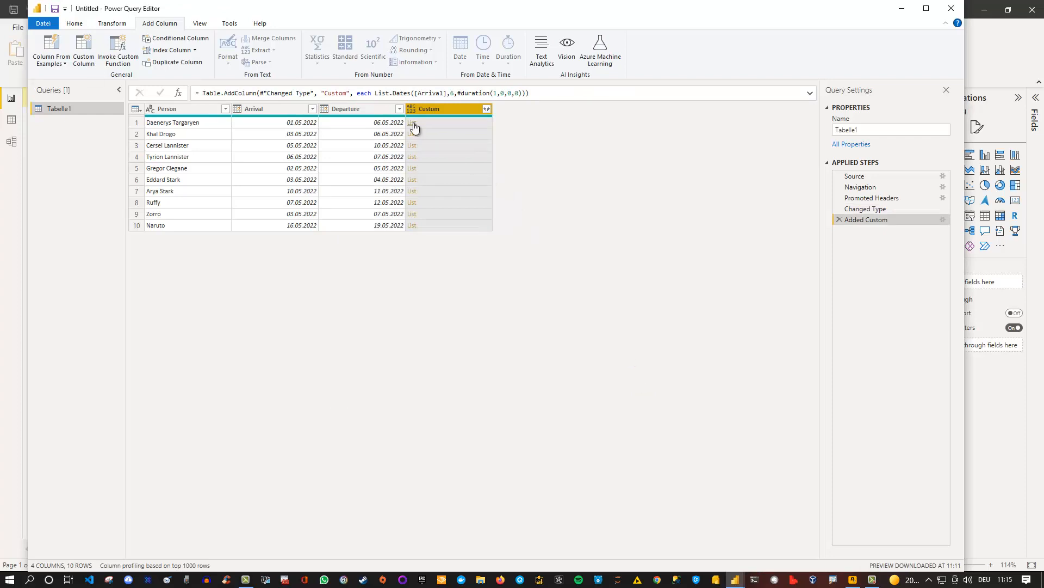
Preview the date lists in the first two rows of the Custom column and compare them with the departure dates
{"action": "left_click", "coordinate": [458, 122]}
{"action": "left_click_drag", "start_coordinate": [225, 494], "coordinate": [232, 423]}
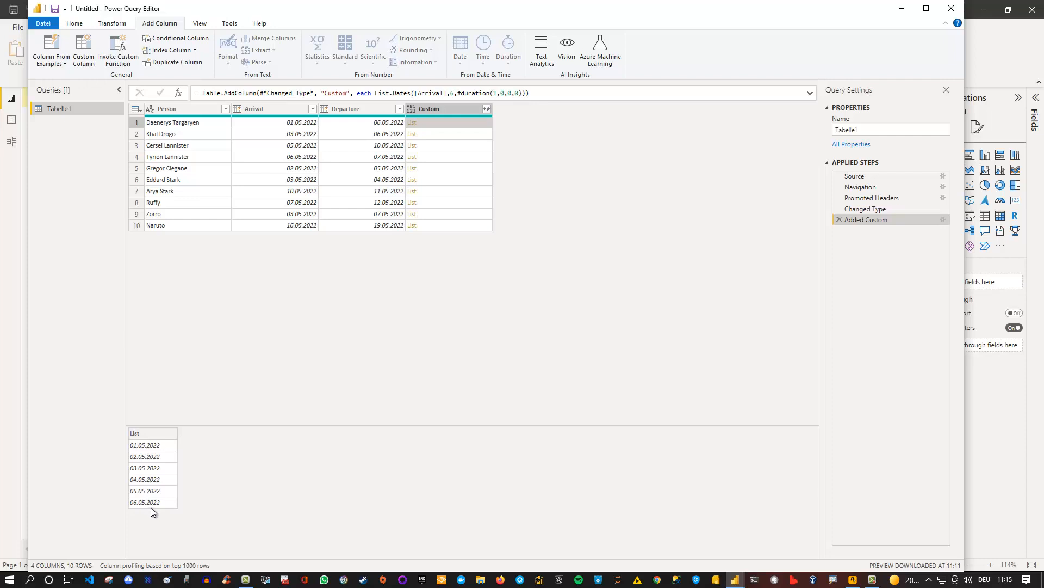
{"action": "left_click", "coordinate": [452, 135]}
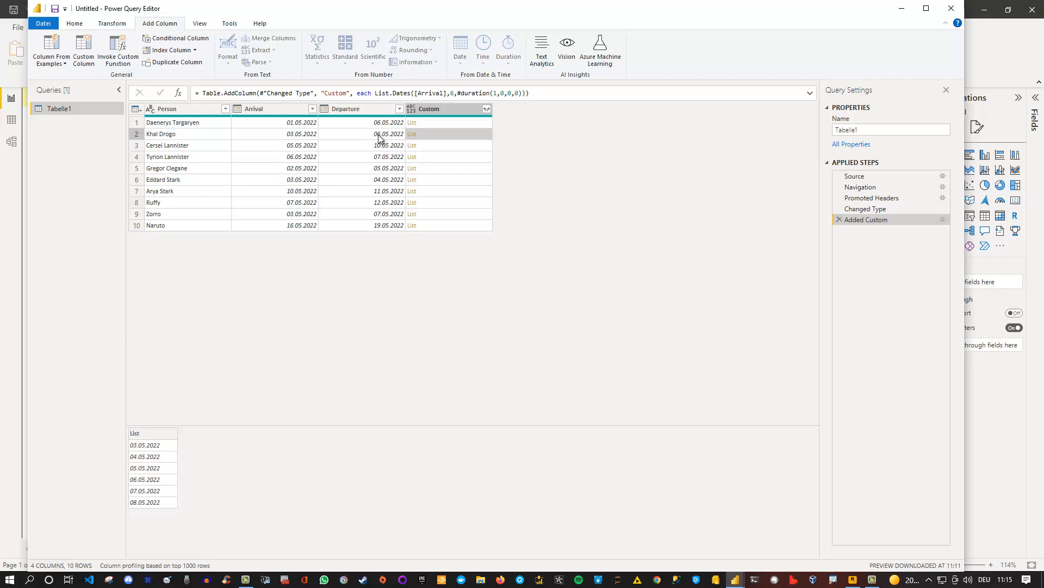
Reopen the custom column's formula and put the count argument 6 and #duration(1,0,0,0) on separate lines
{"action": "left_click", "coordinate": [942, 220]}
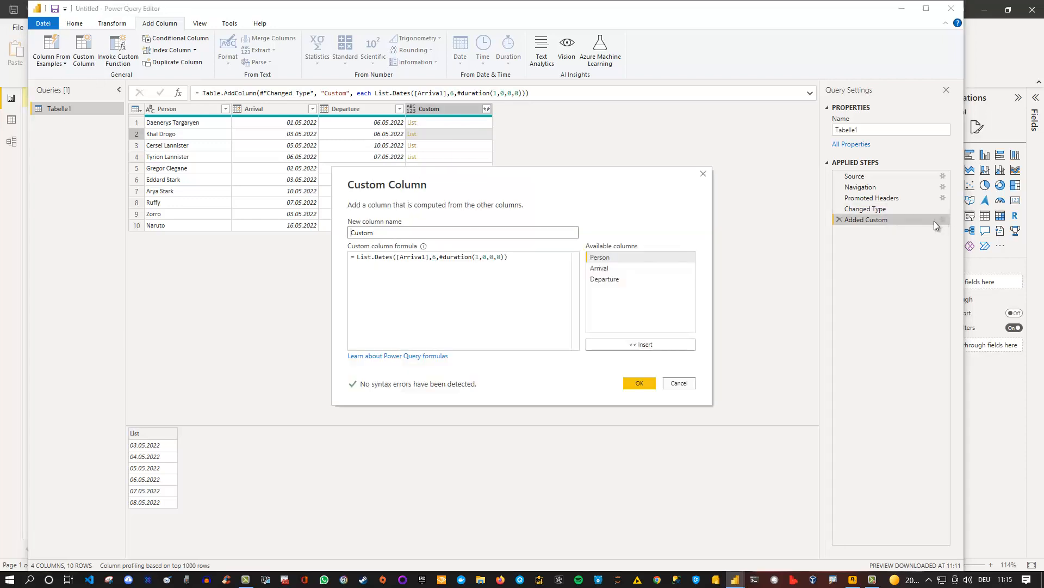
{"action": "double_click", "coordinate": [434, 257]}
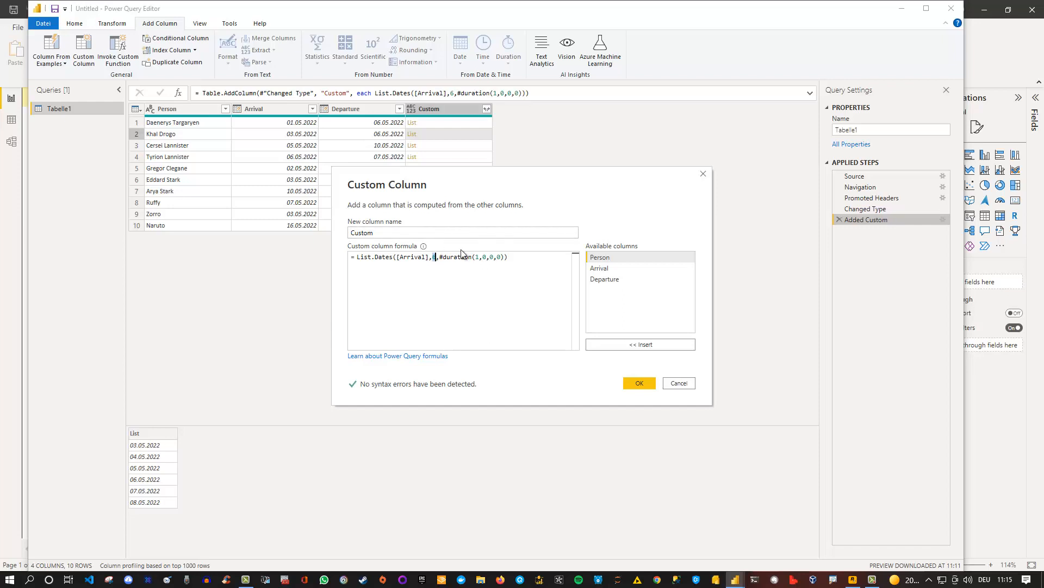
{"action": "left_click", "coordinate": [431, 257]}
{"action": "left_click", "coordinate": [433, 257]}
{"action": "key", "text": "Return"}
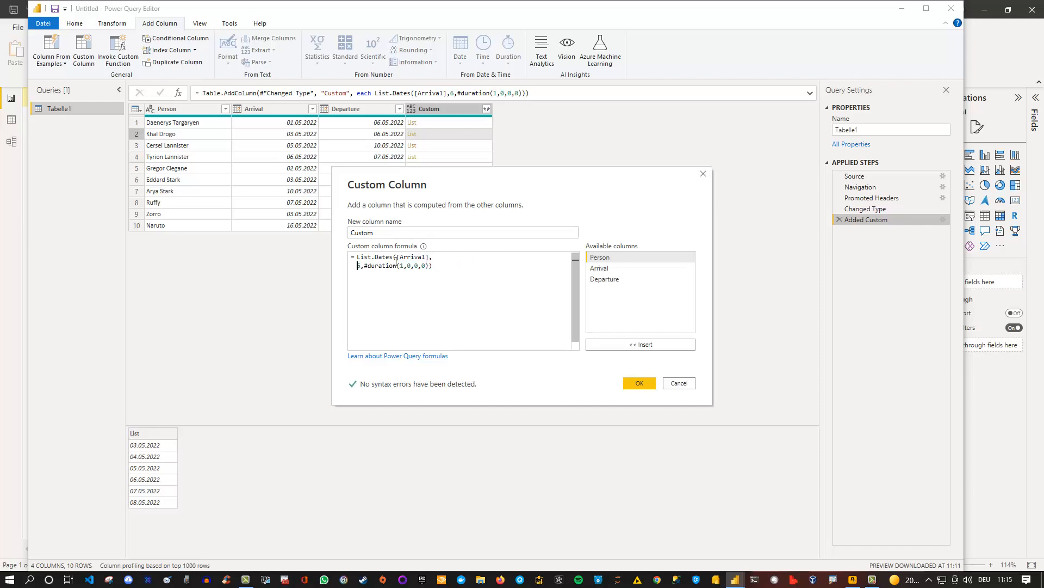
{"action": "left_click", "coordinate": [361, 266]}
{"action": "key", "text": "Return"}
Replace the count argument 6 with Duration.Days([Departure]-[Arrival]) and apply the custom column formula
{"action": "double_click", "coordinate": [359, 266]}
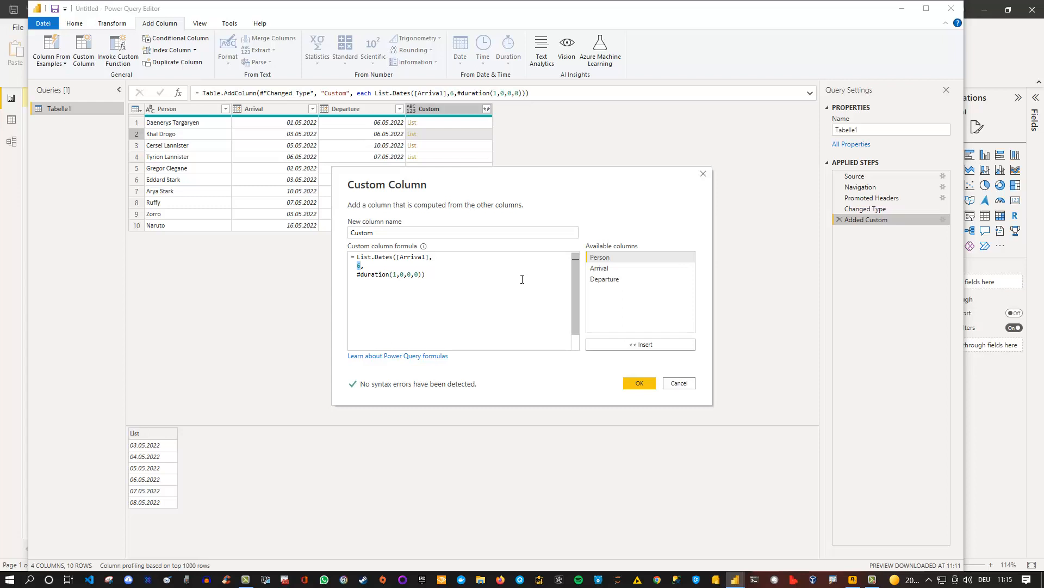
{"action": "type", "text": "Duration"}
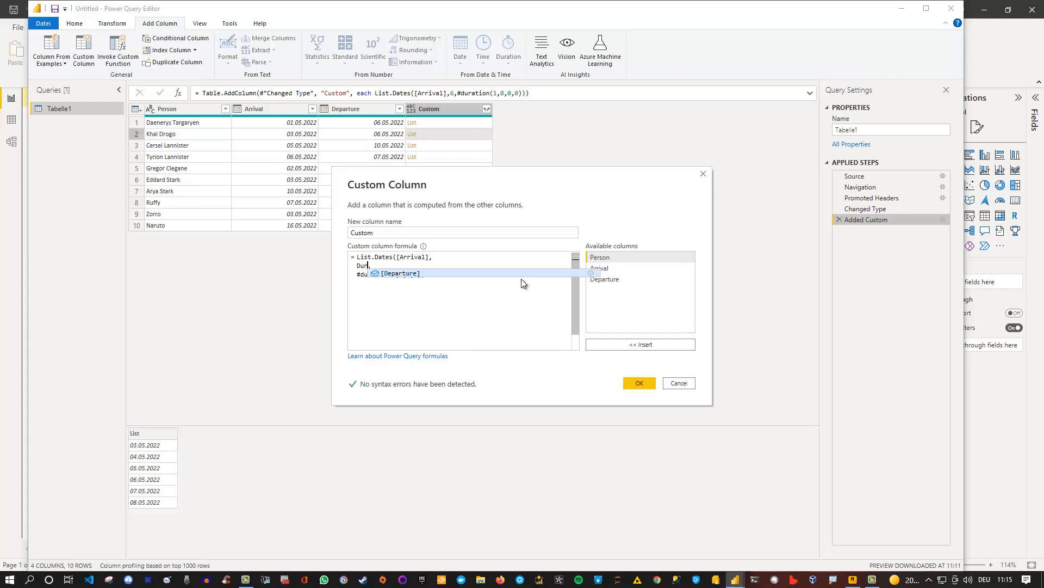
{"action": "type", "text": ".Days"}
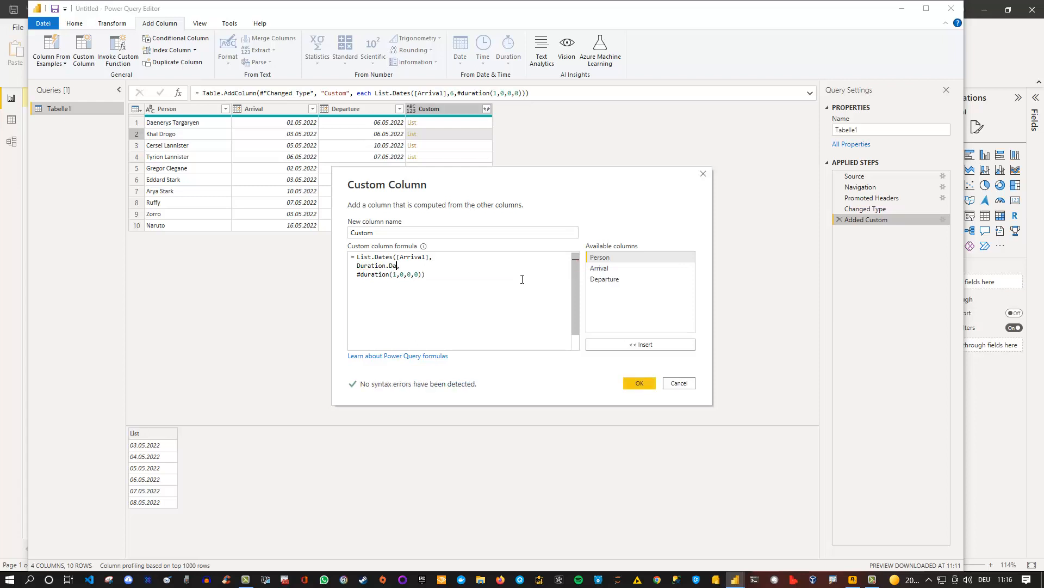
{"action": "type", "text": "("}
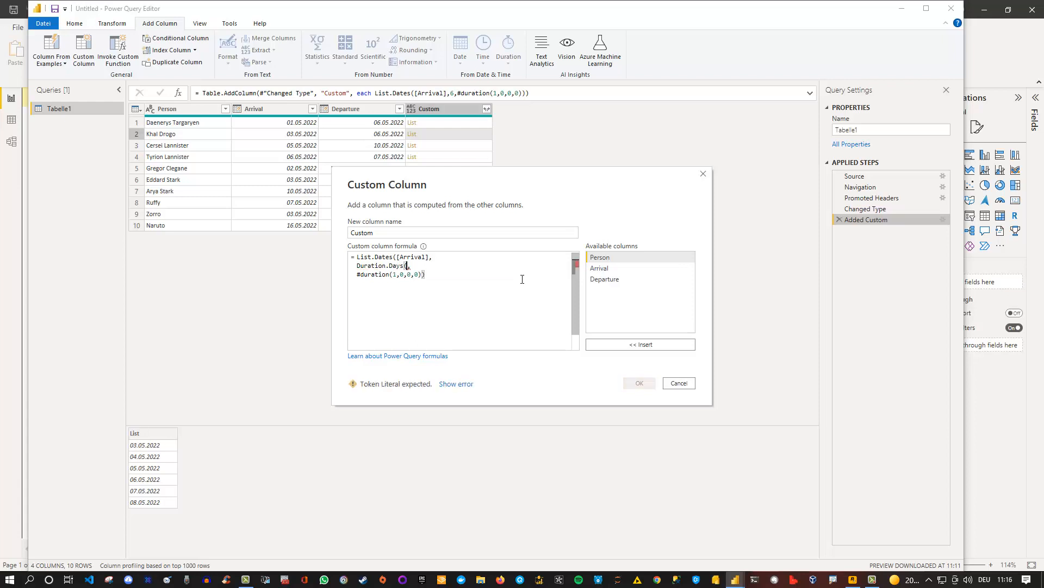
{"action": "double_click", "coordinate": [616, 279]}
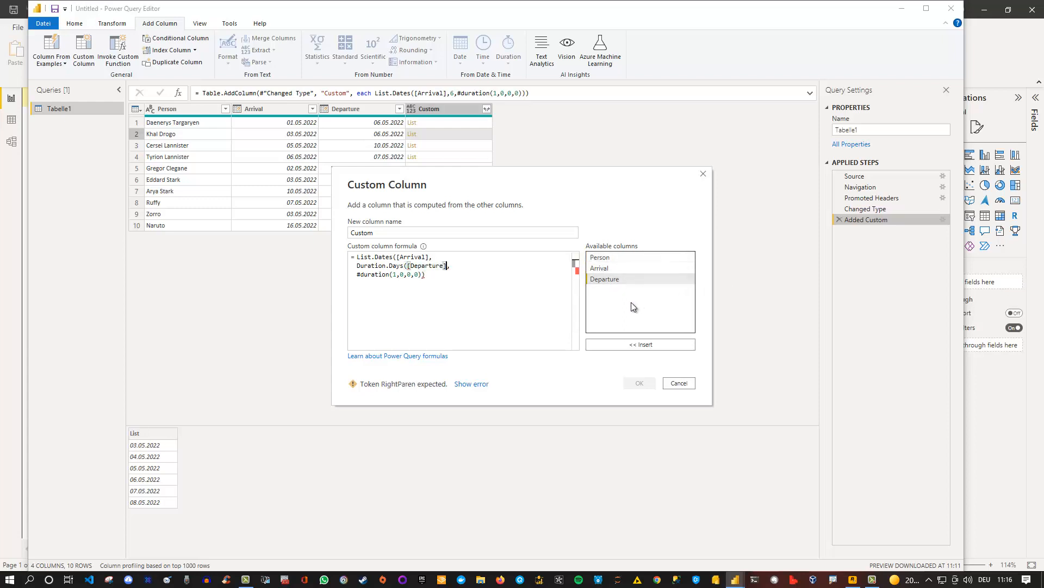
{"action": "type", "text": "-"}
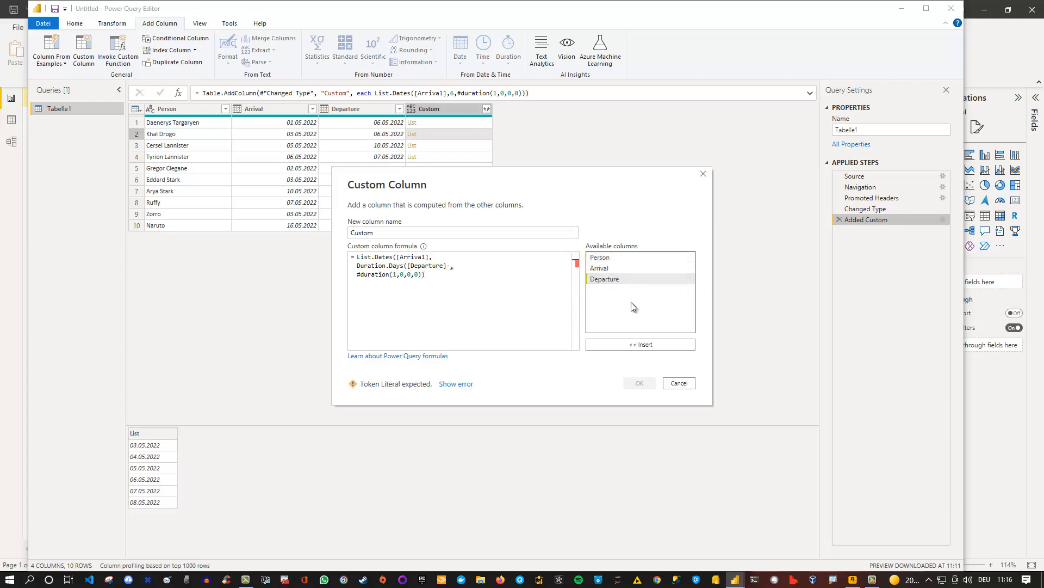
{"action": "double_click", "coordinate": [604, 269]}
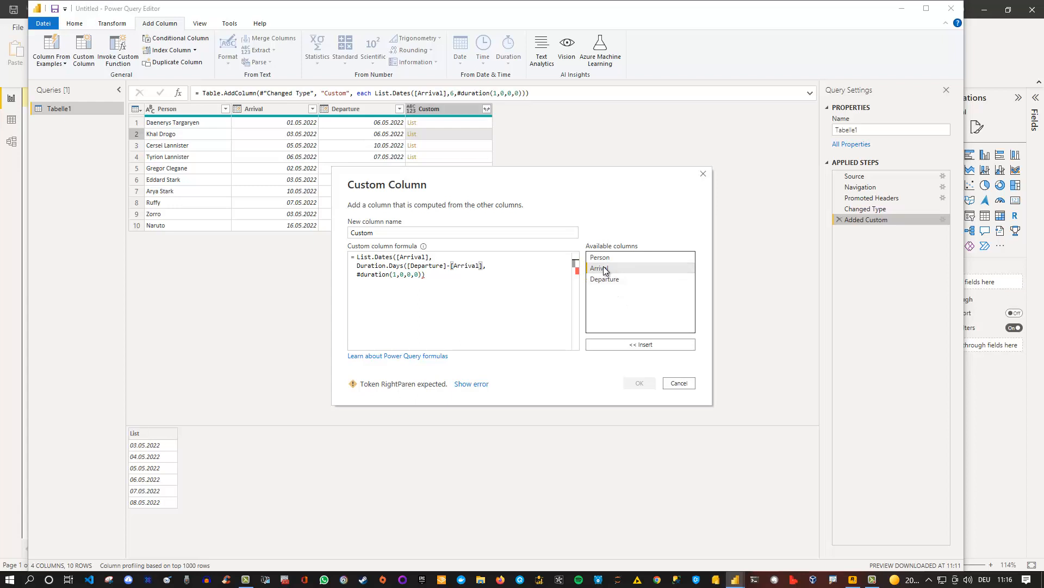
{"action": "type", "text": ")"}
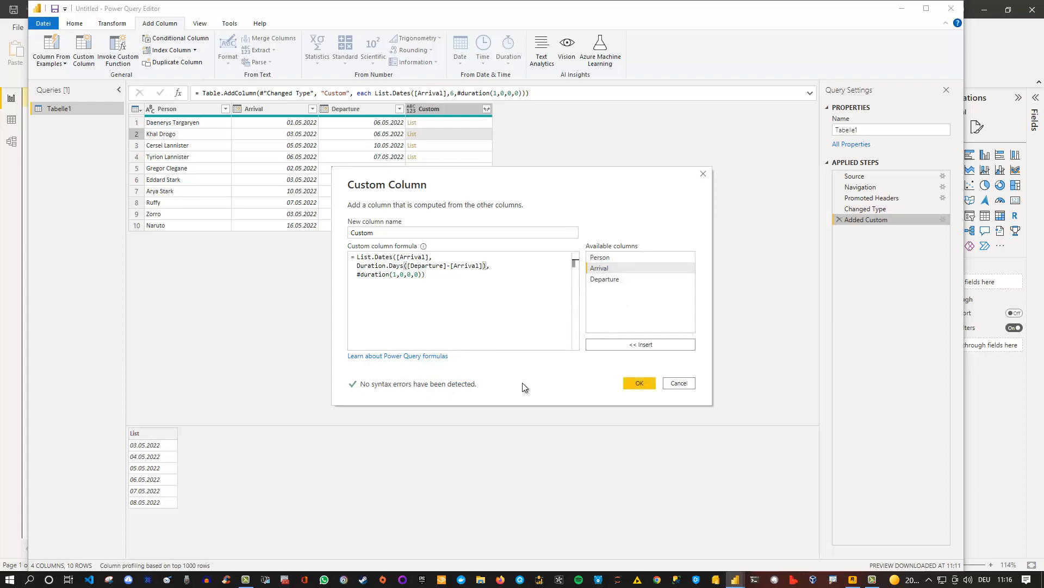
{"action": "left_click", "coordinate": [640, 383]}
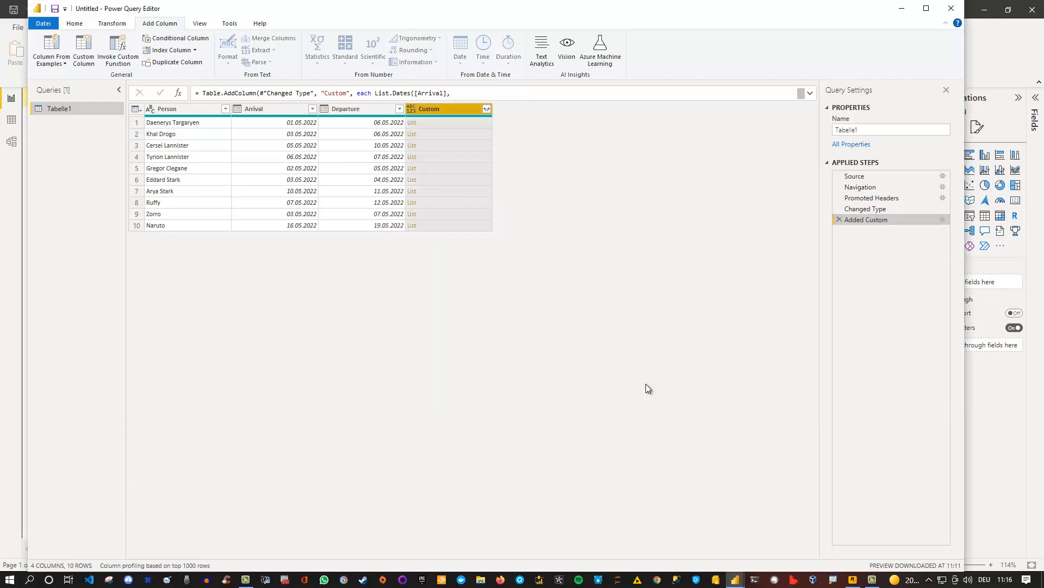
Preview the Custom column's date lists in rows 1, 4 and 5 to compare them with the arrival and departure dates
{"action": "left_click", "coordinate": [437, 121]}
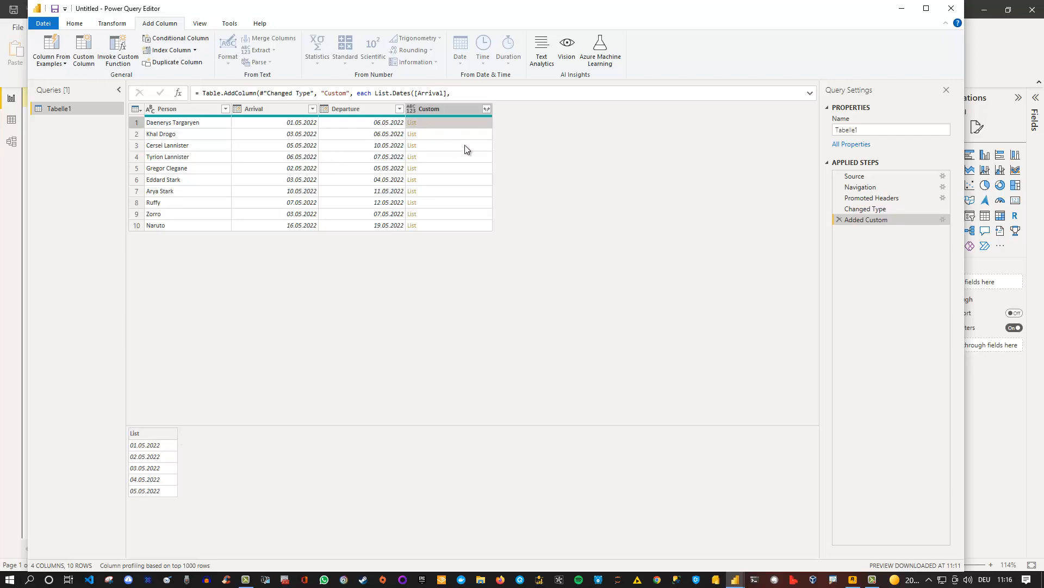
{"action": "left_click", "coordinate": [436, 157]}
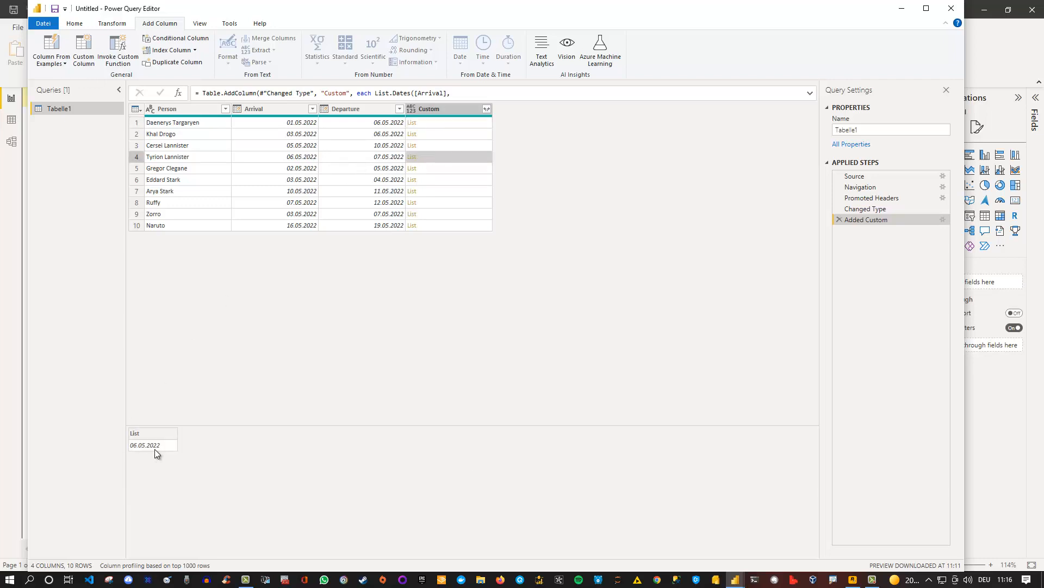
{"action": "left_click", "coordinate": [446, 171]}
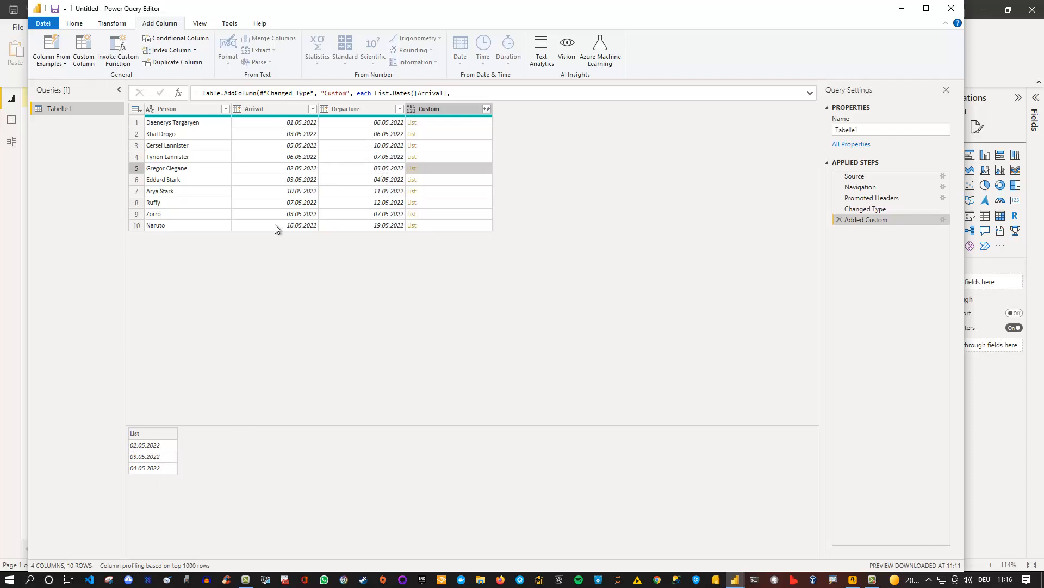
Expand the Custom column's date lists to new rows and set the column's data type to Date
{"action": "left_click", "coordinate": [487, 109]}
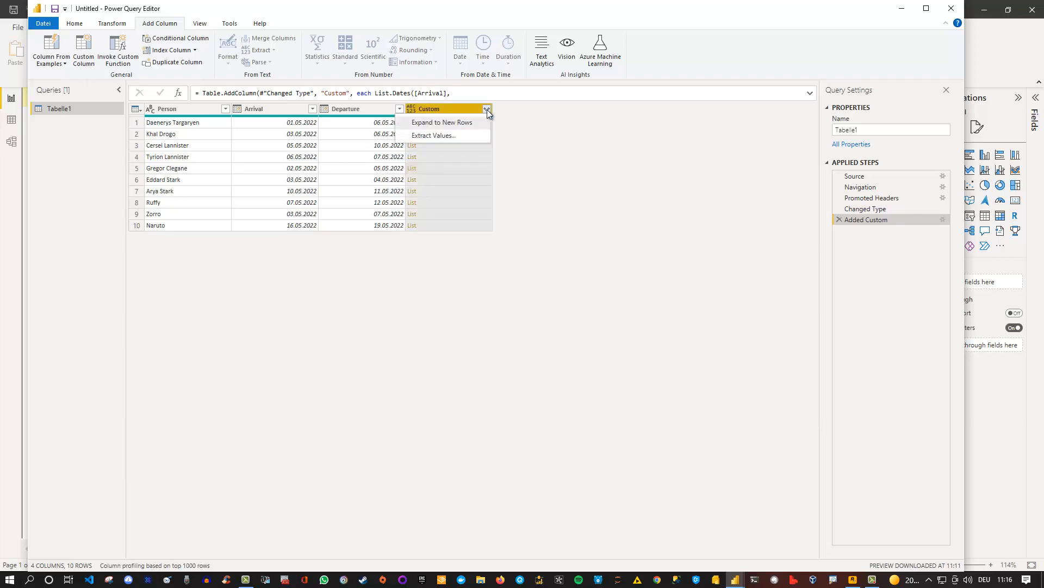
{"action": "left_click", "coordinate": [462, 122]}
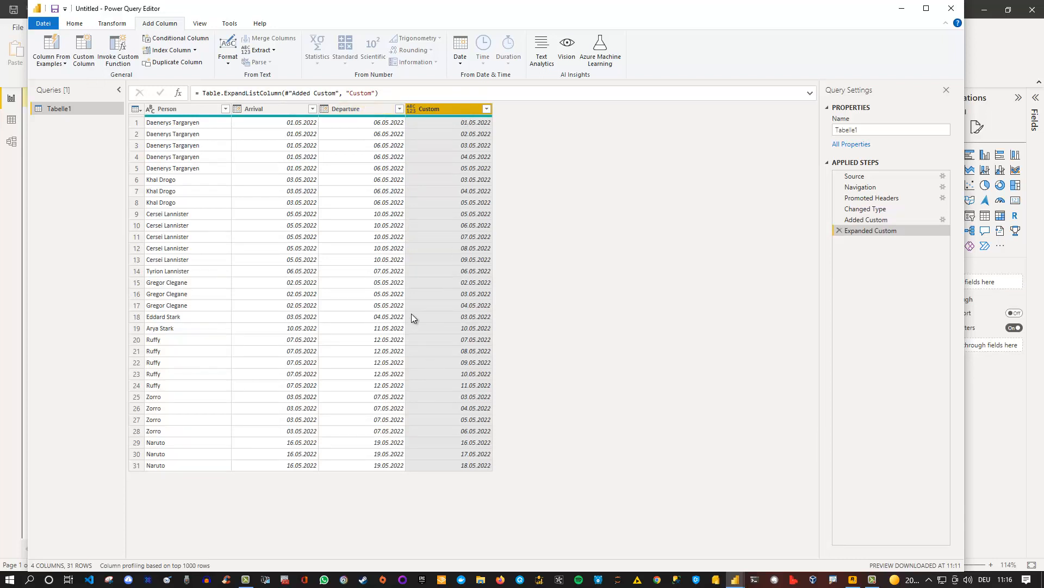
{"action": "left_click", "coordinate": [412, 108]}
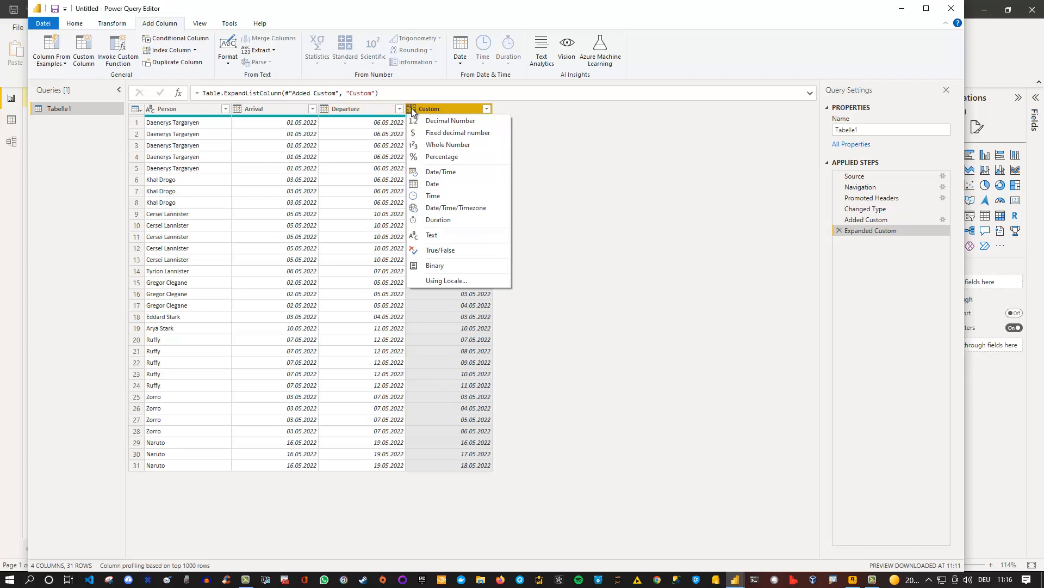
{"action": "left_click", "coordinate": [433, 184]}
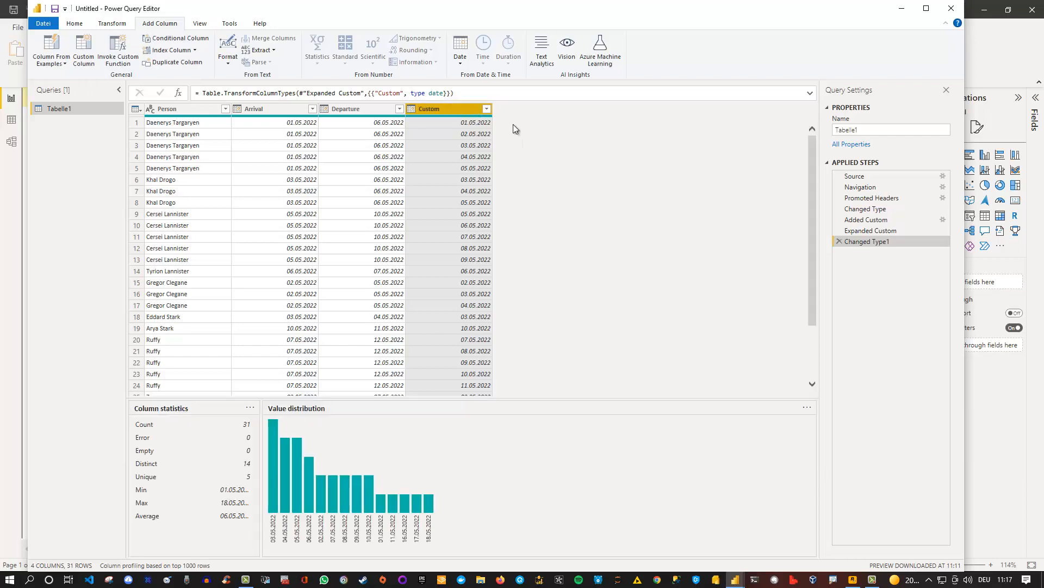
Close the query editor with its changes applied and list the fields of Tabelle1 in the report
{"action": "left_click", "coordinate": [71, 23]}
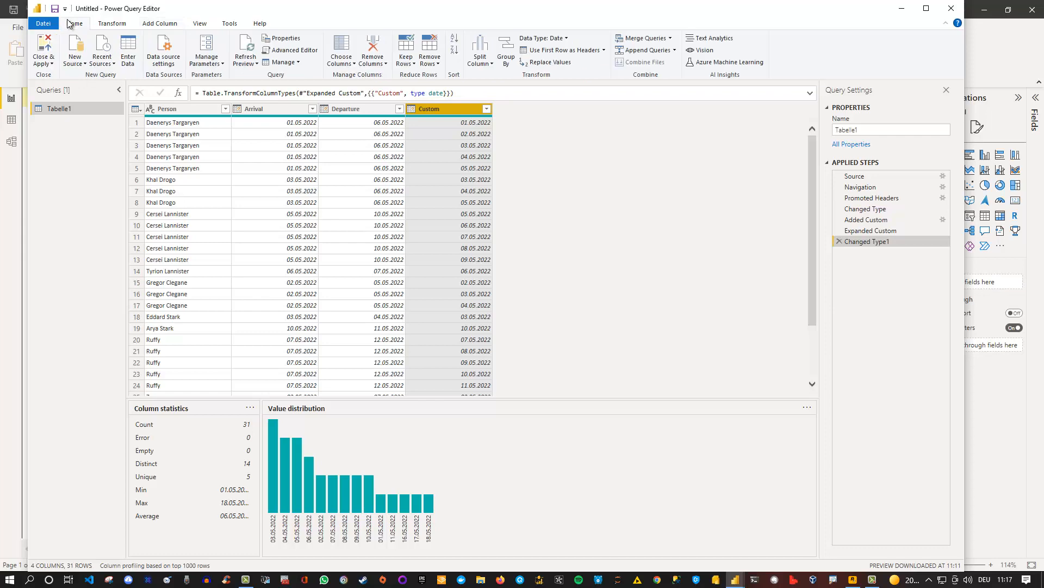
{"action": "left_click", "coordinate": [44, 38]}
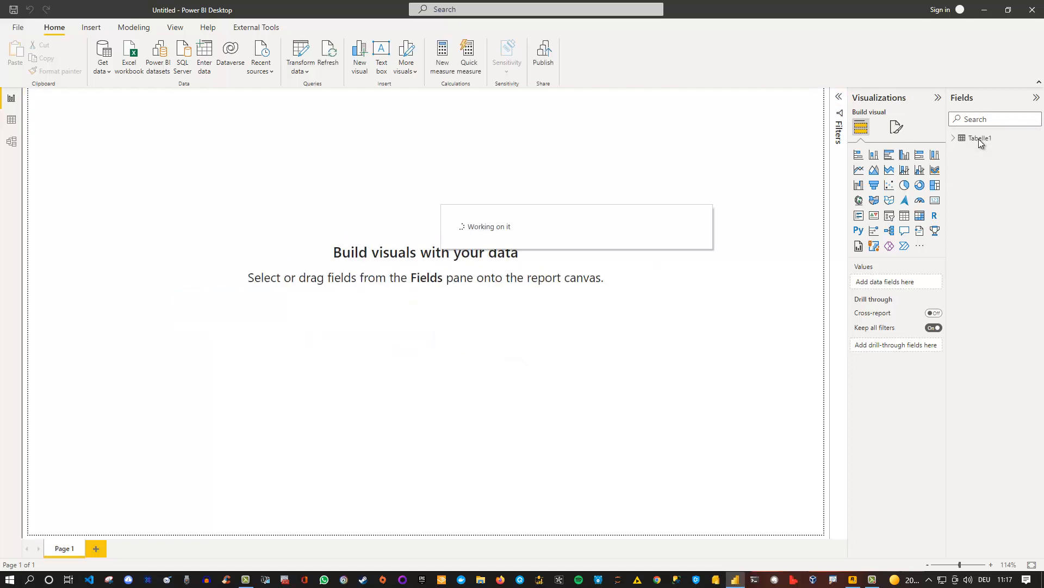
{"action": "left_click", "coordinate": [954, 139]}
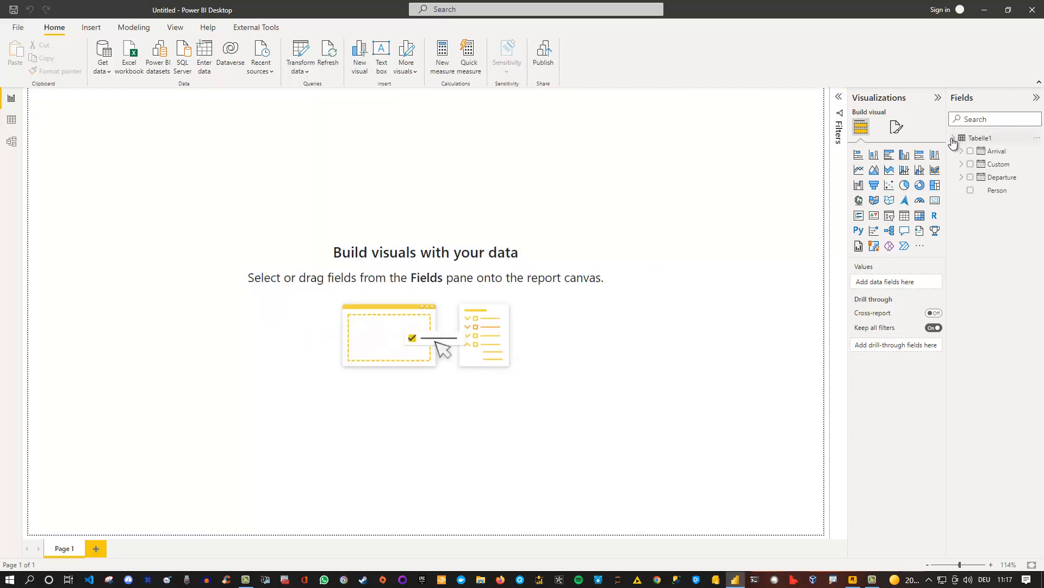
Inspect Tabelle1's loaded rows with the Custom column widened, and return to the blank report page
{"action": "left_click", "coordinate": [12, 122]}
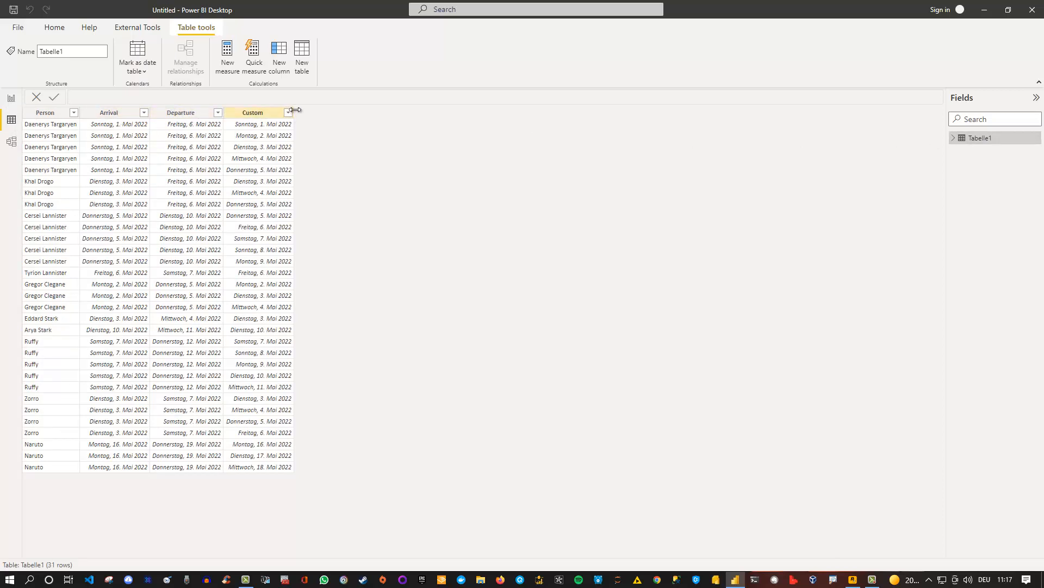
{"action": "left_click_drag", "start_coordinate": [293, 112], "coordinate": [364, 128]}
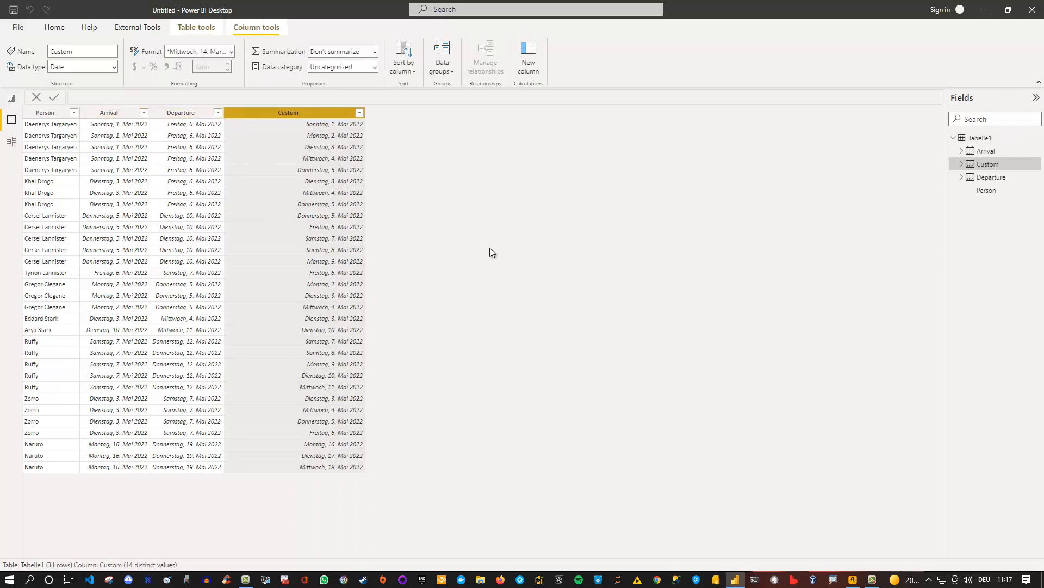
{"action": "left_click", "coordinate": [12, 99]}
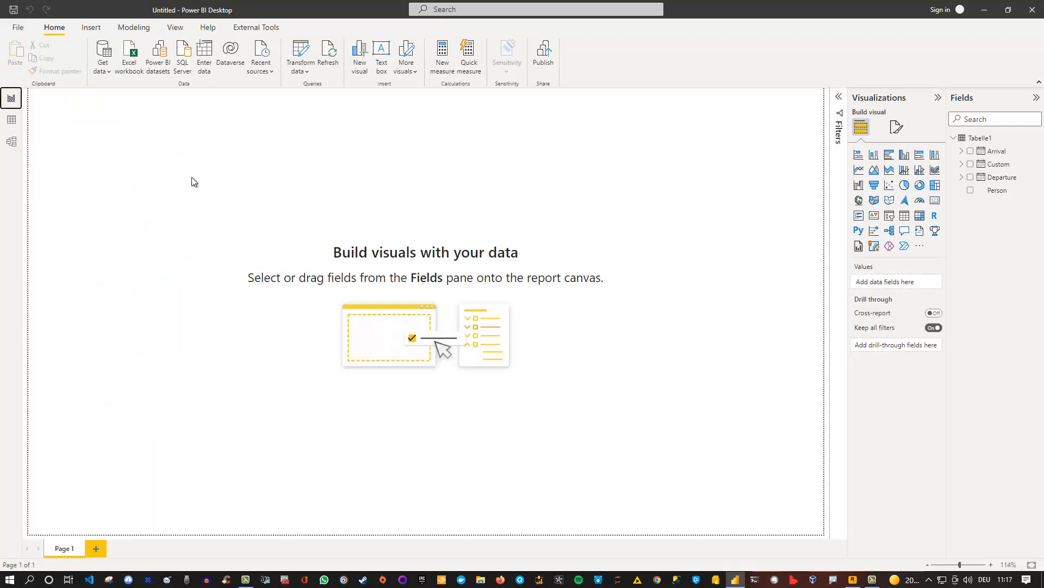